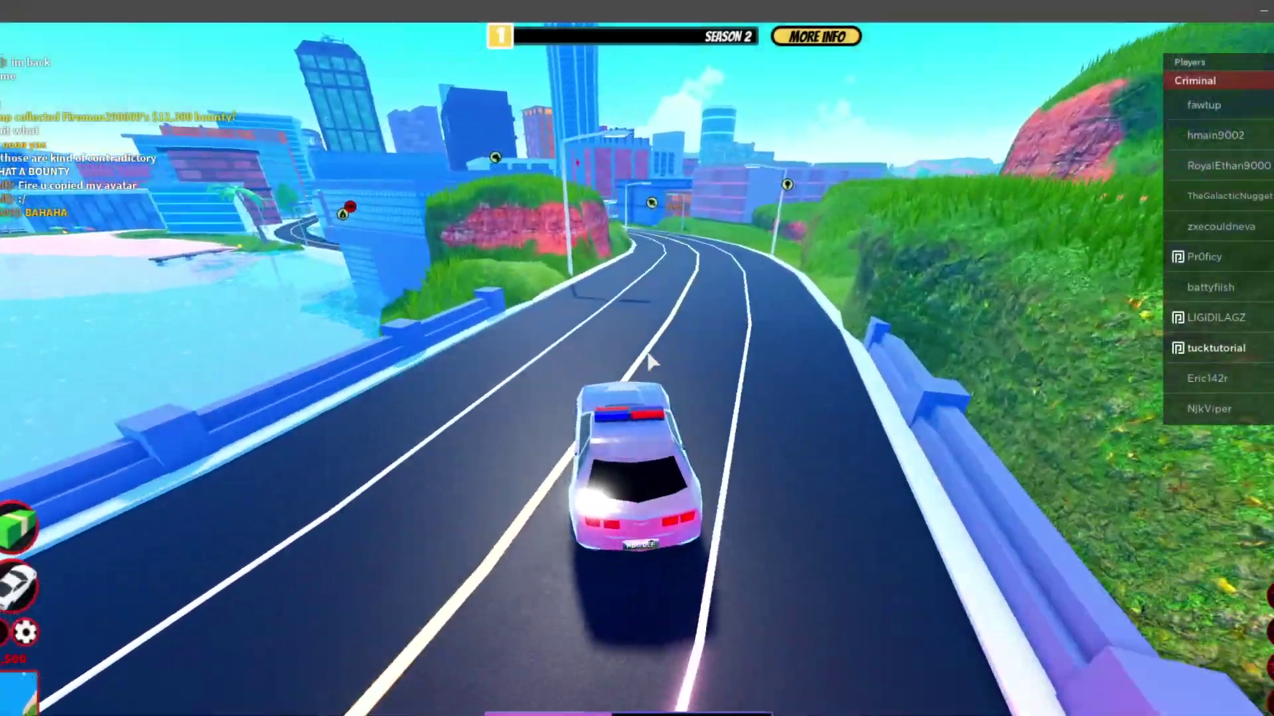
# - Drive the police car around the bend, then leave it and run down the street toward the bank
pyautogui.press('d')
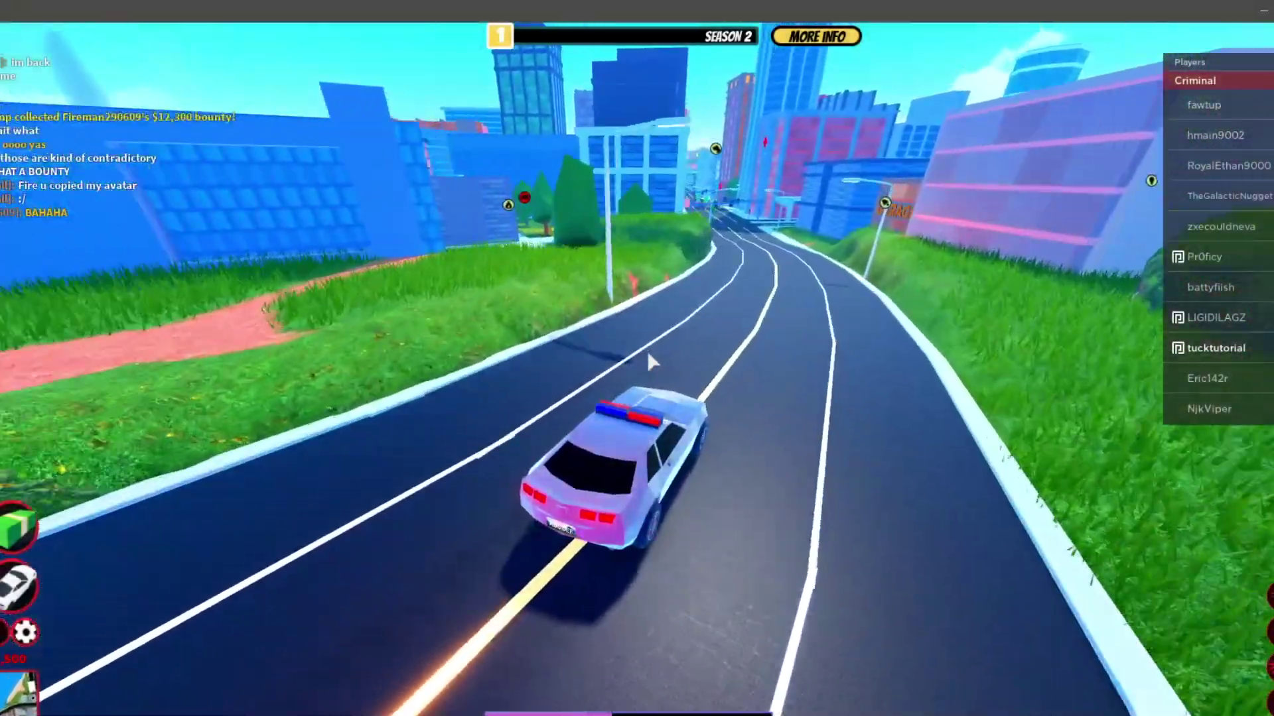
pyautogui.press('w')
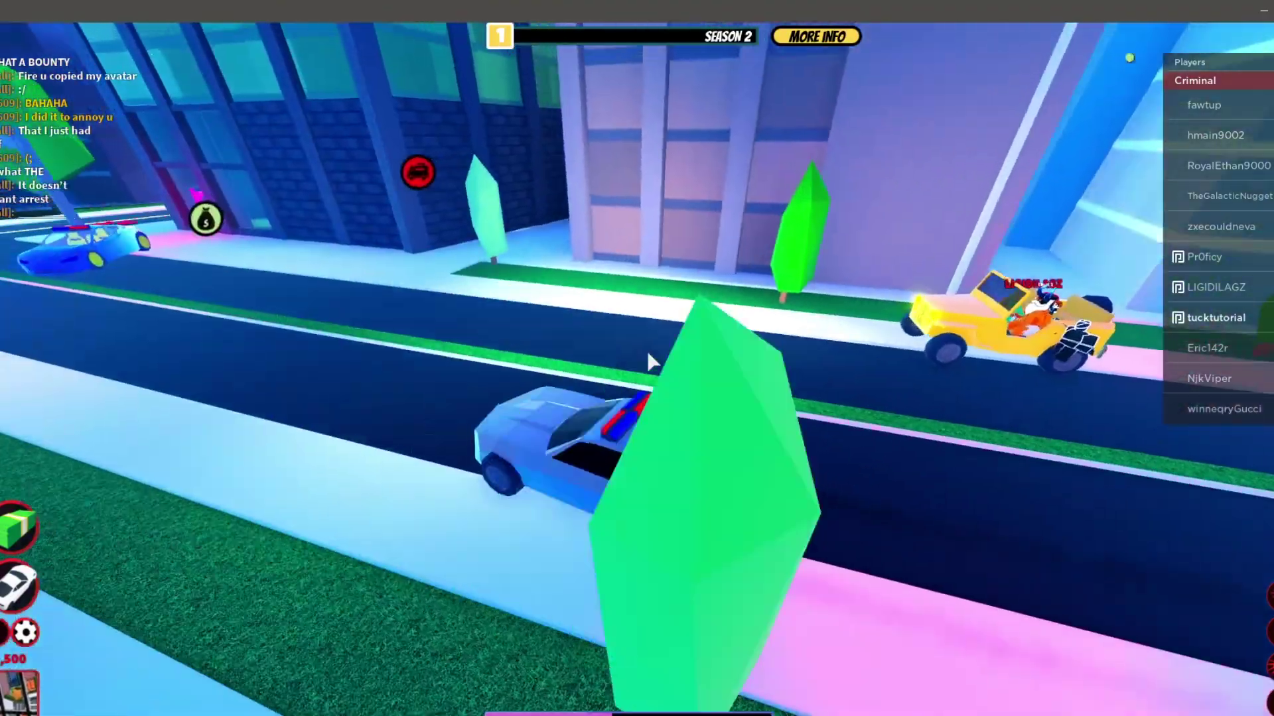
pyautogui.press('space')
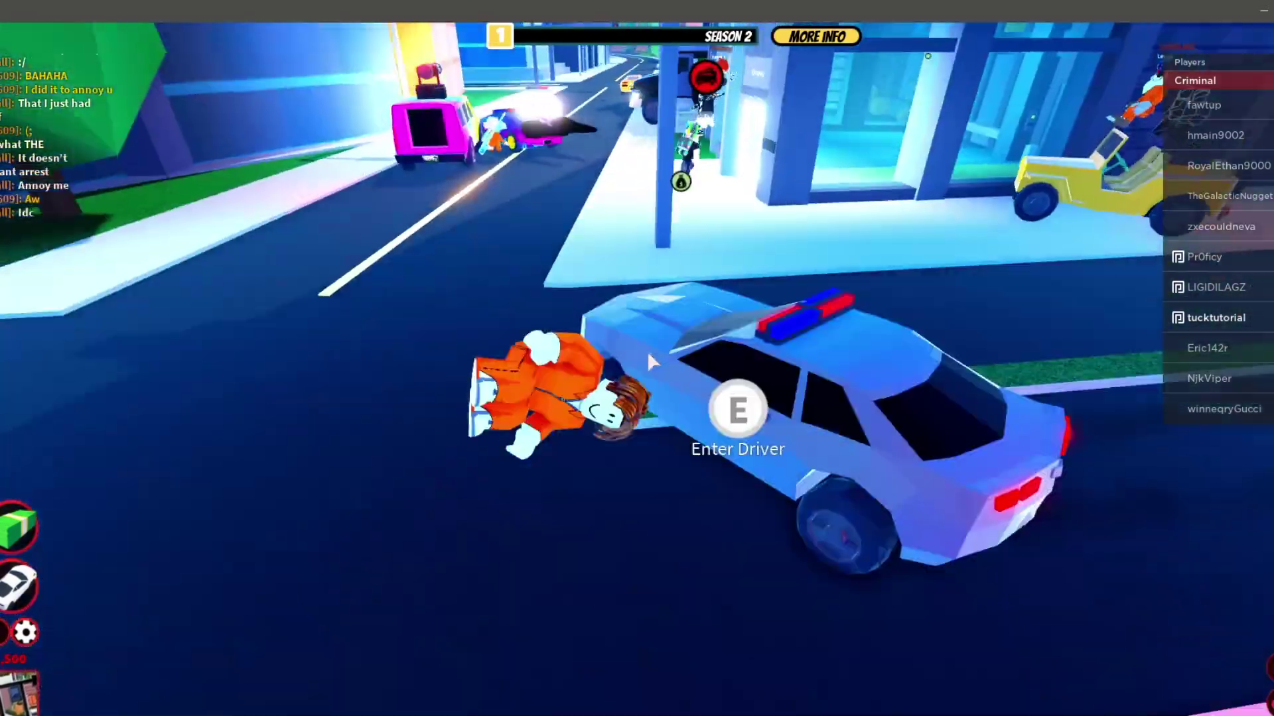
pyautogui.press('w')
pyautogui.press('shift')
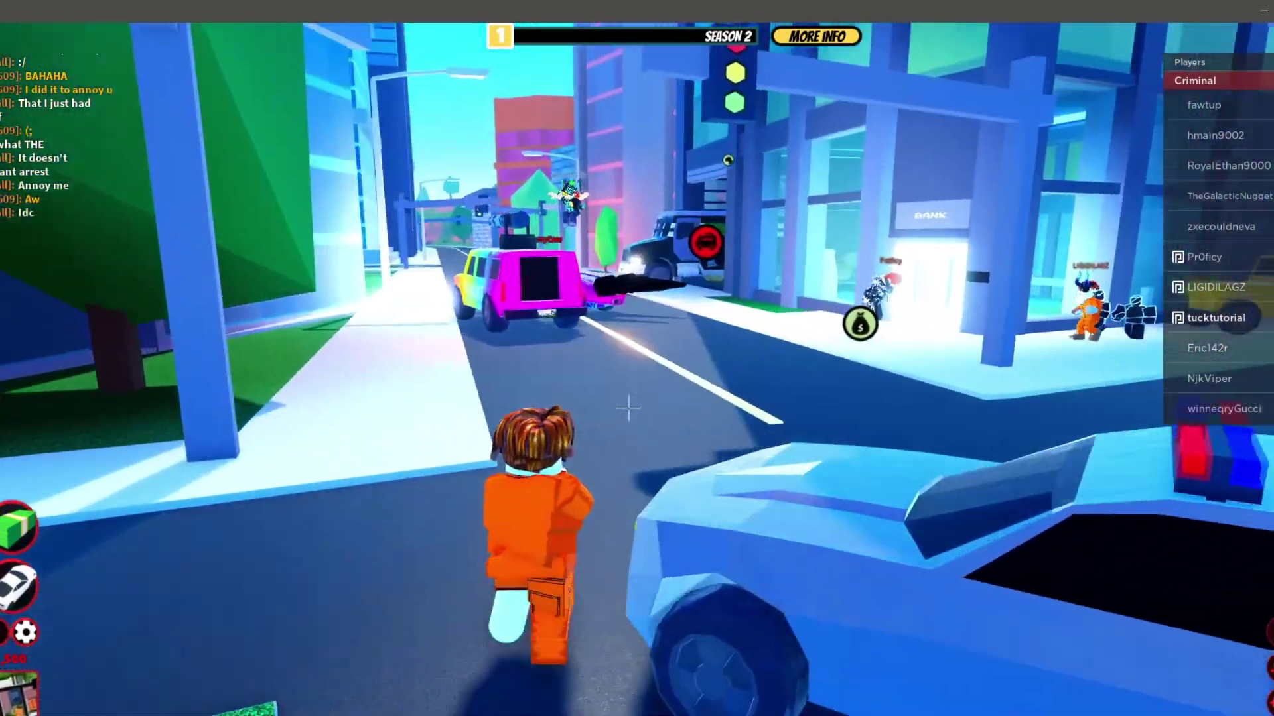
pyautogui.press('w')
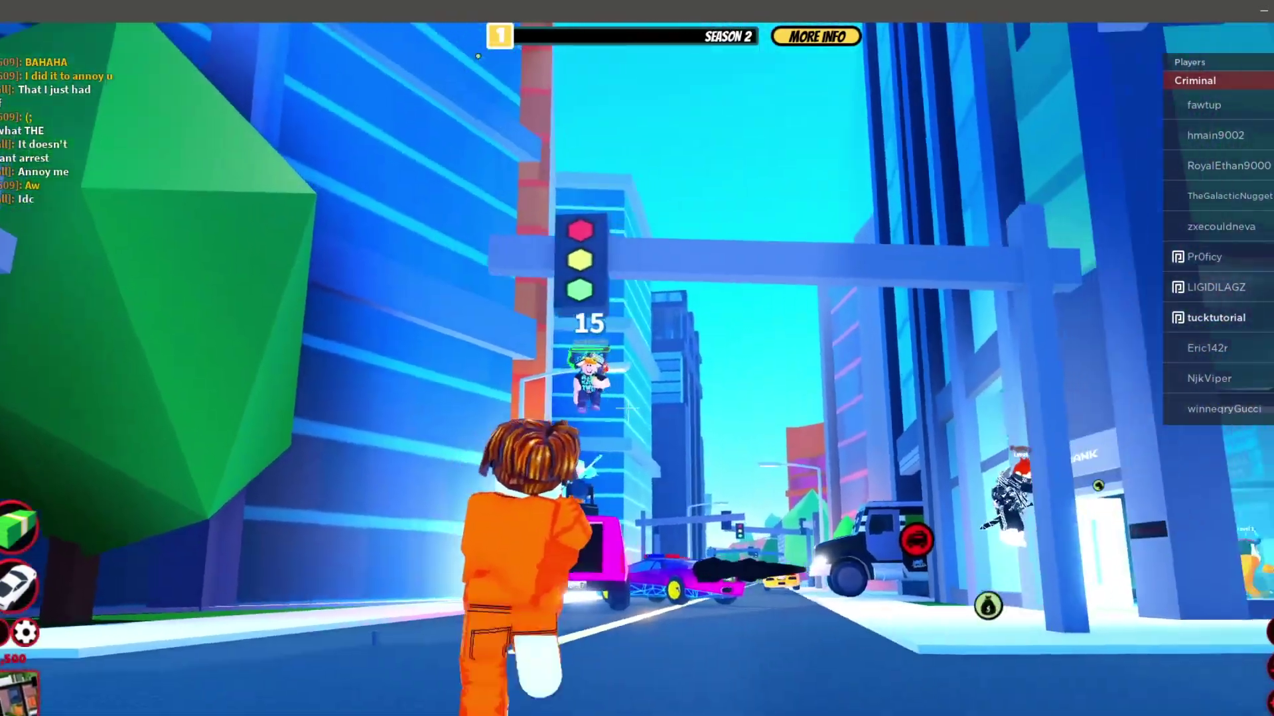
pyautogui.press('w')
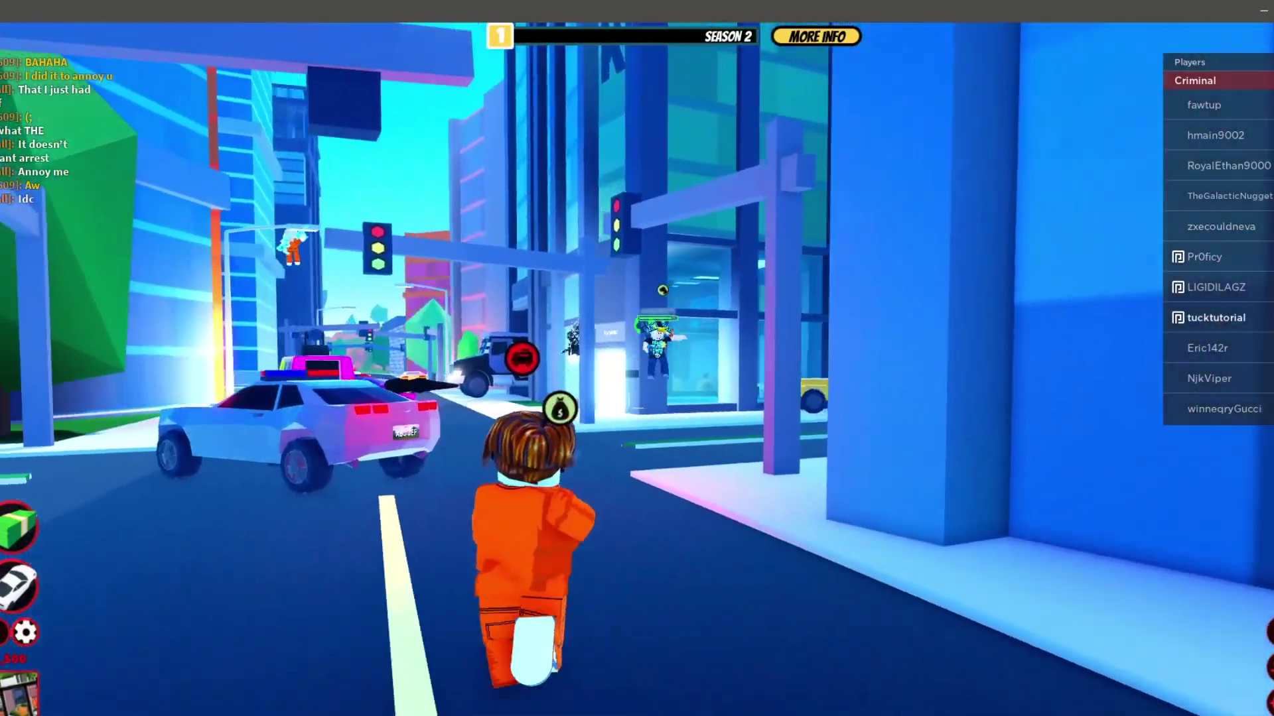
pyautogui.press('w')
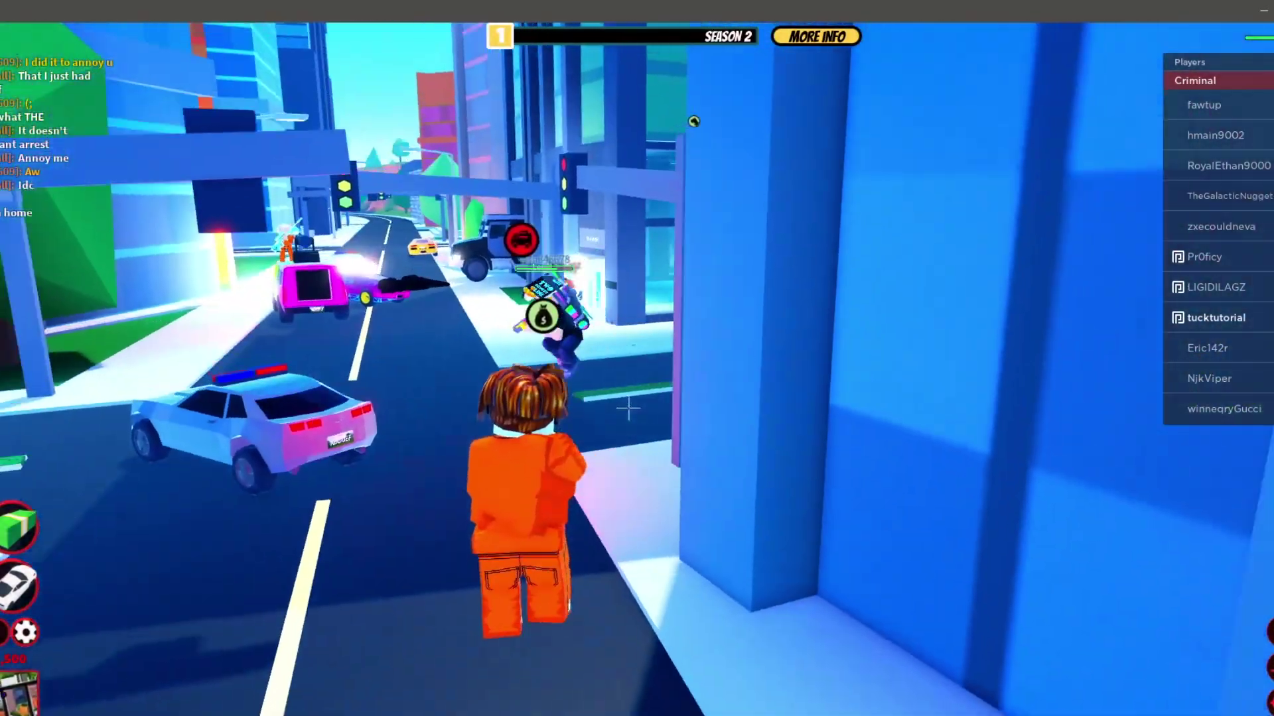
pyautogui.press('w')
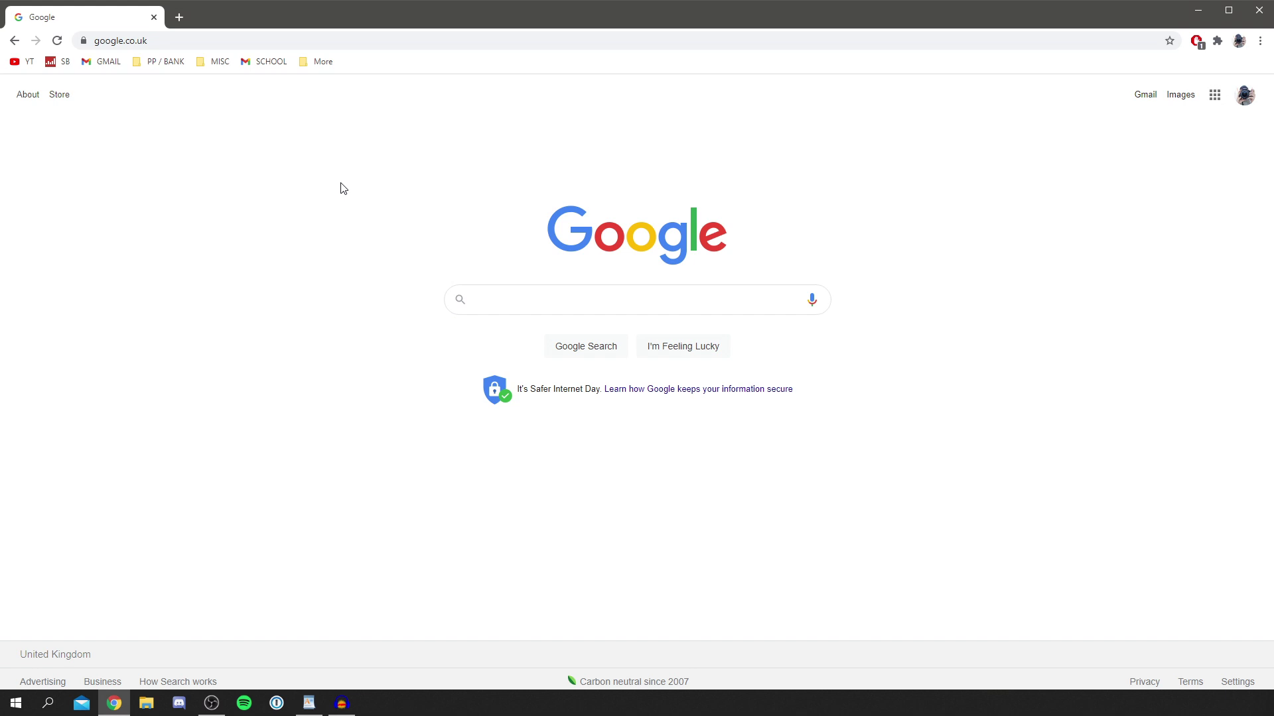
# - Search Google for 'roblox' and open the official Roblox website
pyautogui.click(560, 289)
pyautogui.write('ro')
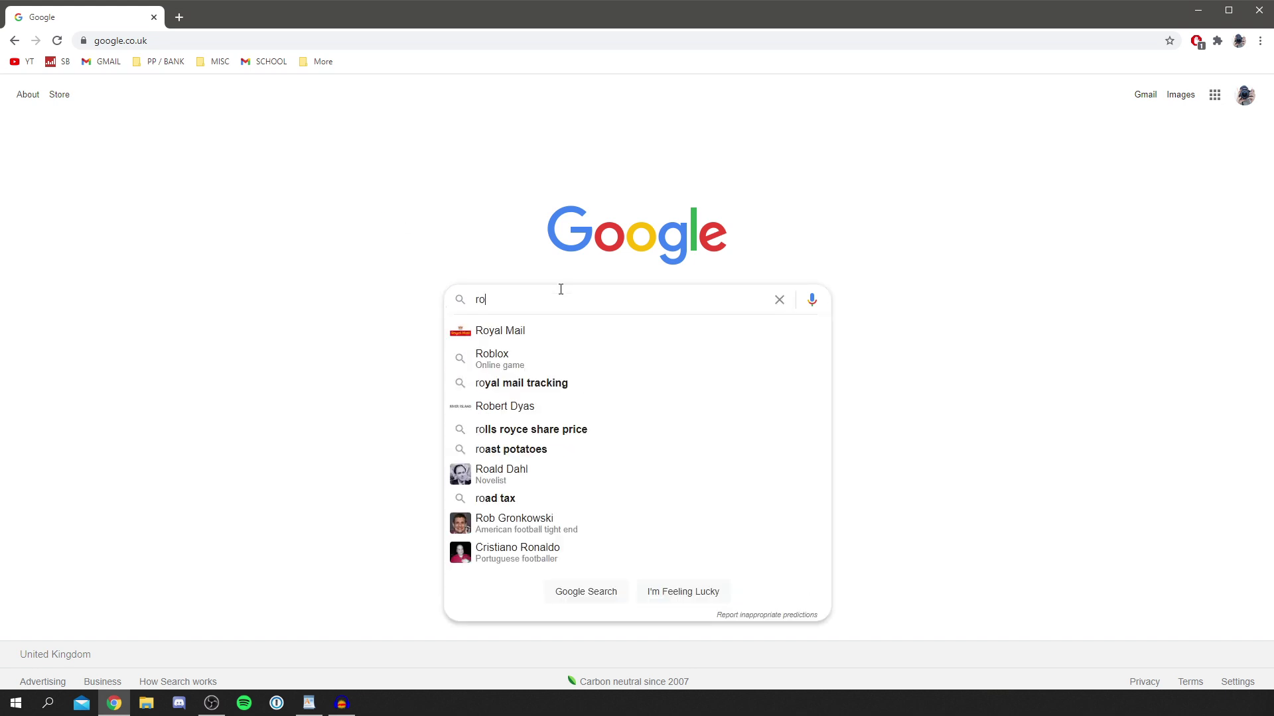
pyautogui.write('blox')
pyautogui.press('Return')
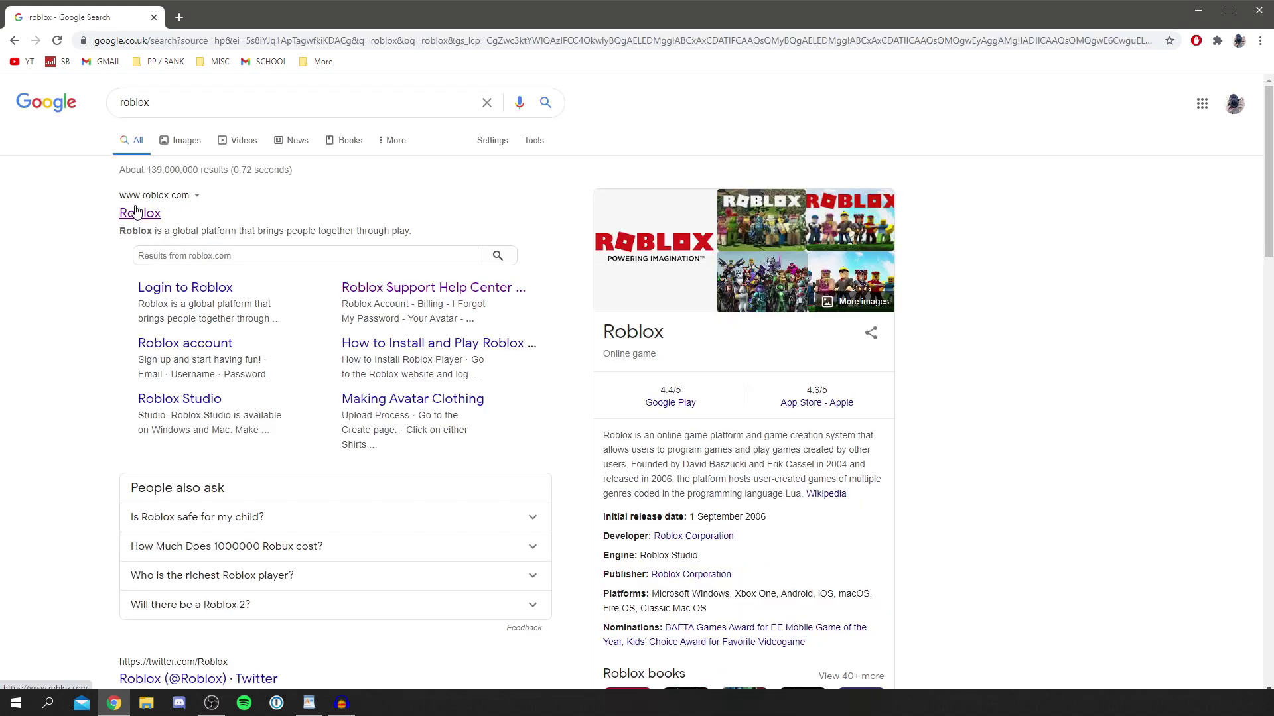
pyautogui.click(136, 212)
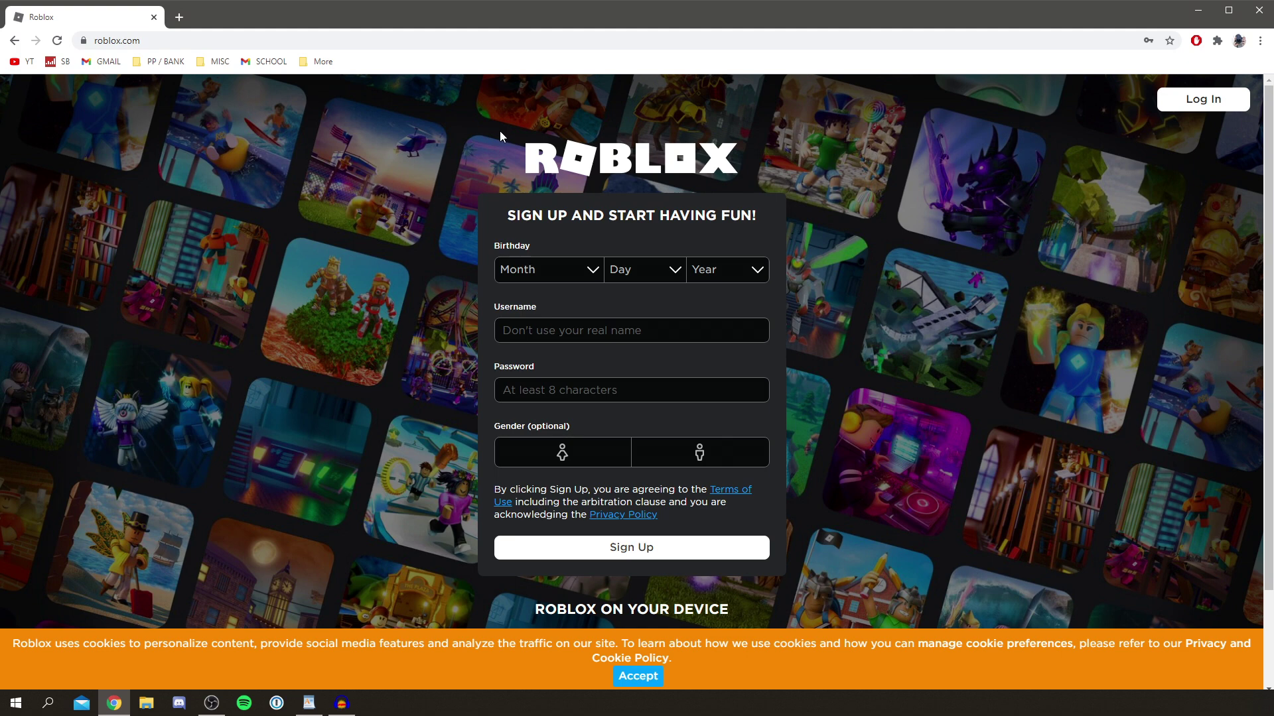
# - From Log In, reach the Forgot Password or Username page and choose phone-number password reset
pyautogui.click(1204, 101)
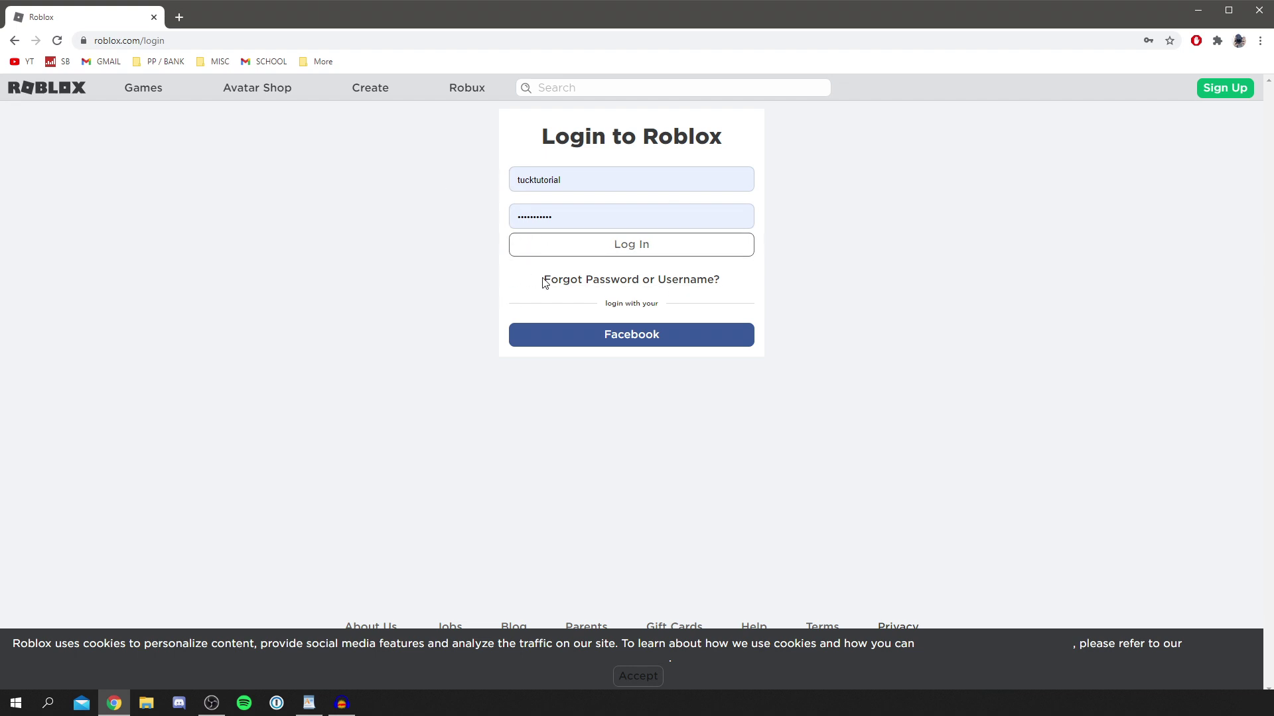
pyautogui.click(594, 284)
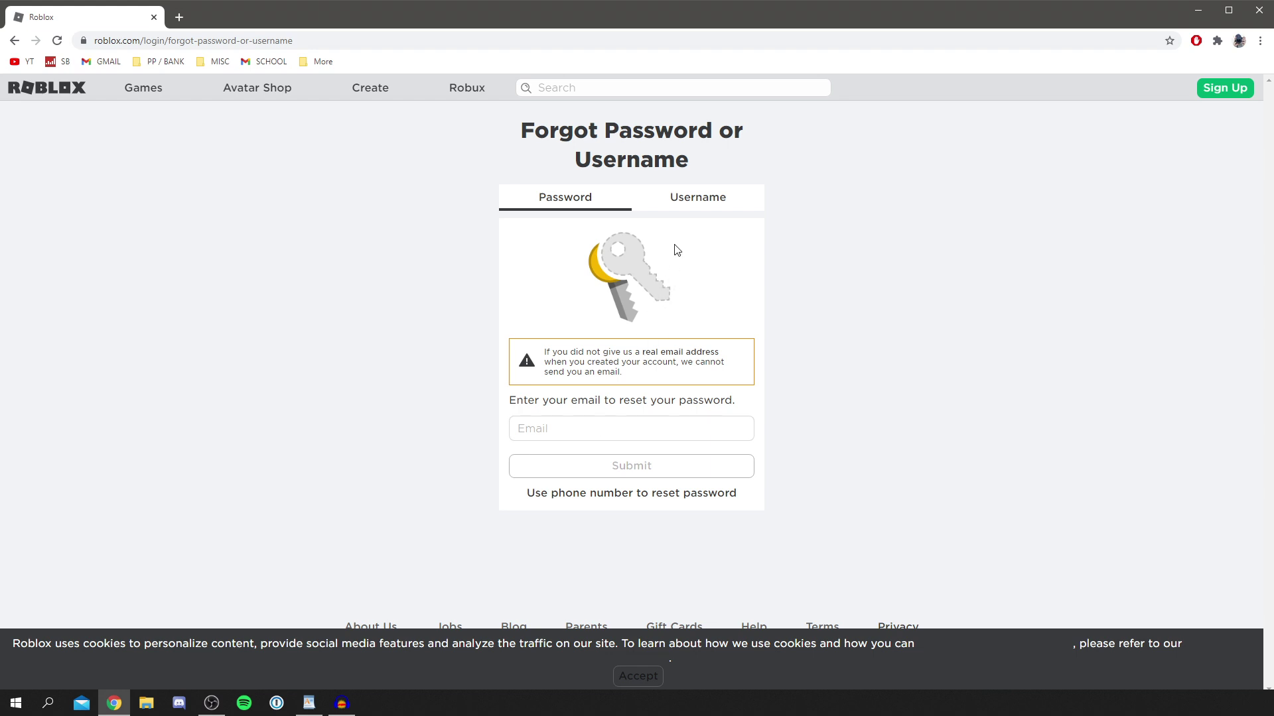
pyautogui.click(687, 203)
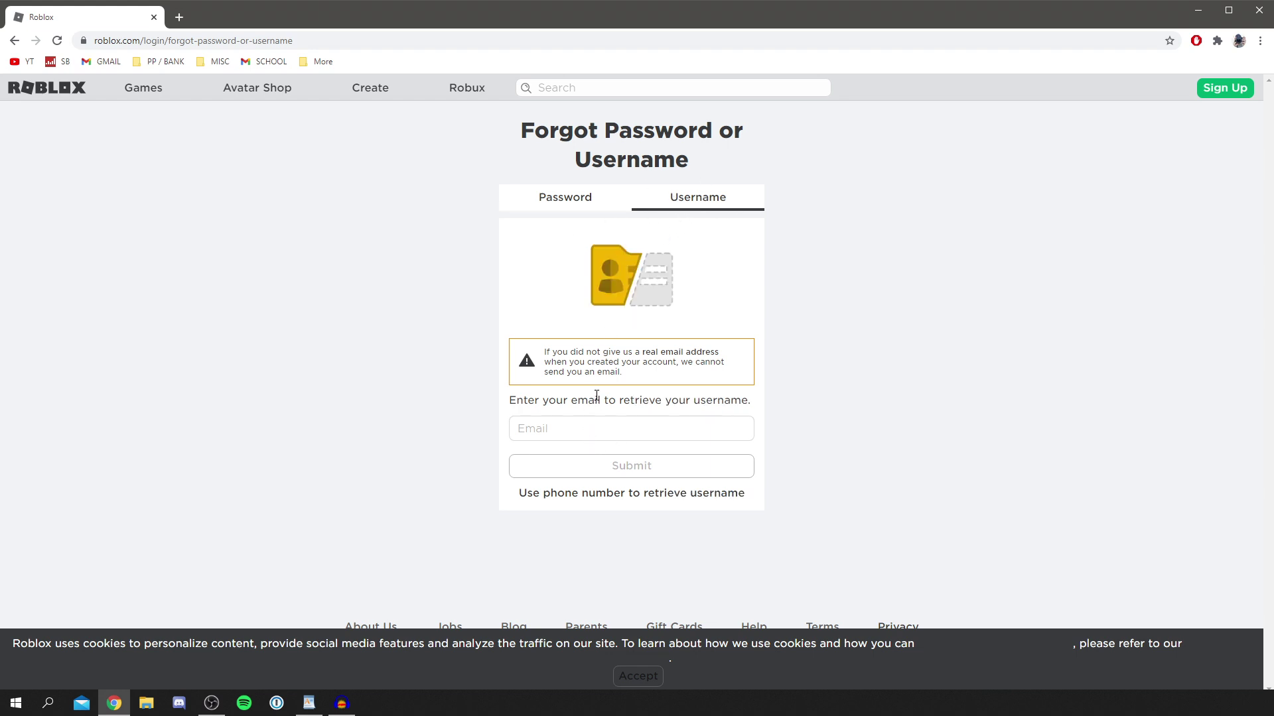
pyautogui.click(588, 202)
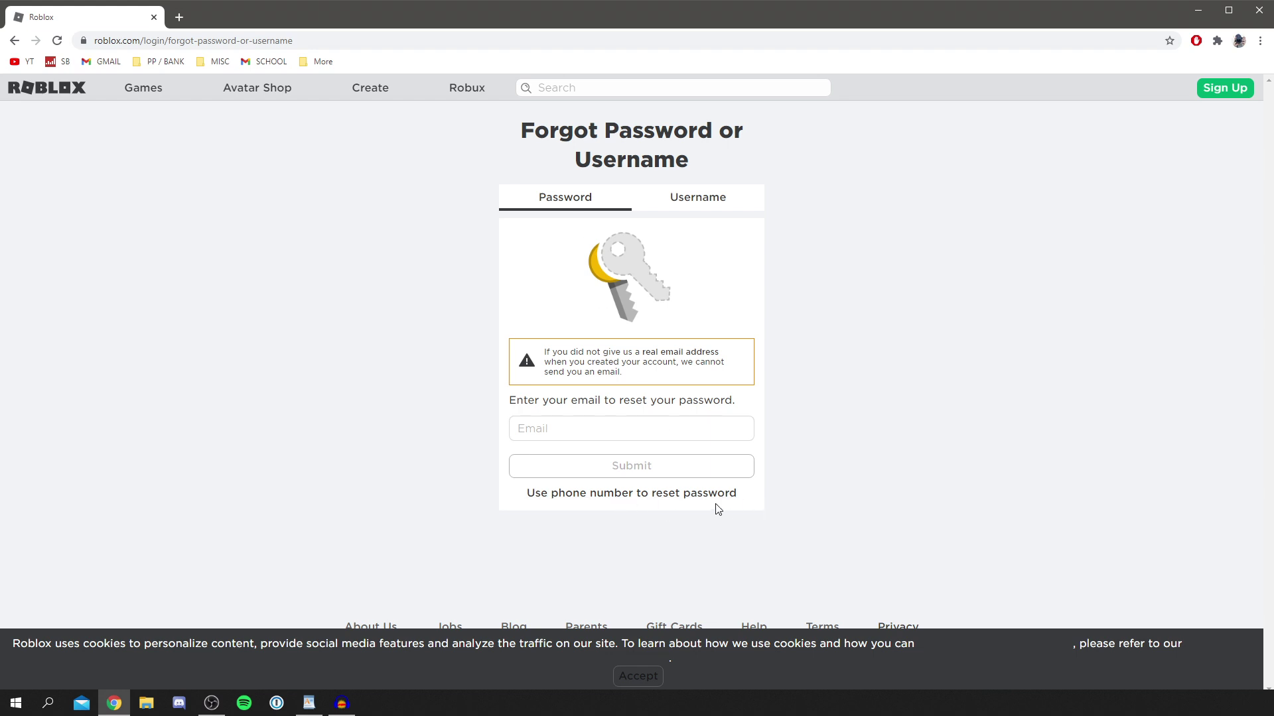
pyautogui.click(584, 492)
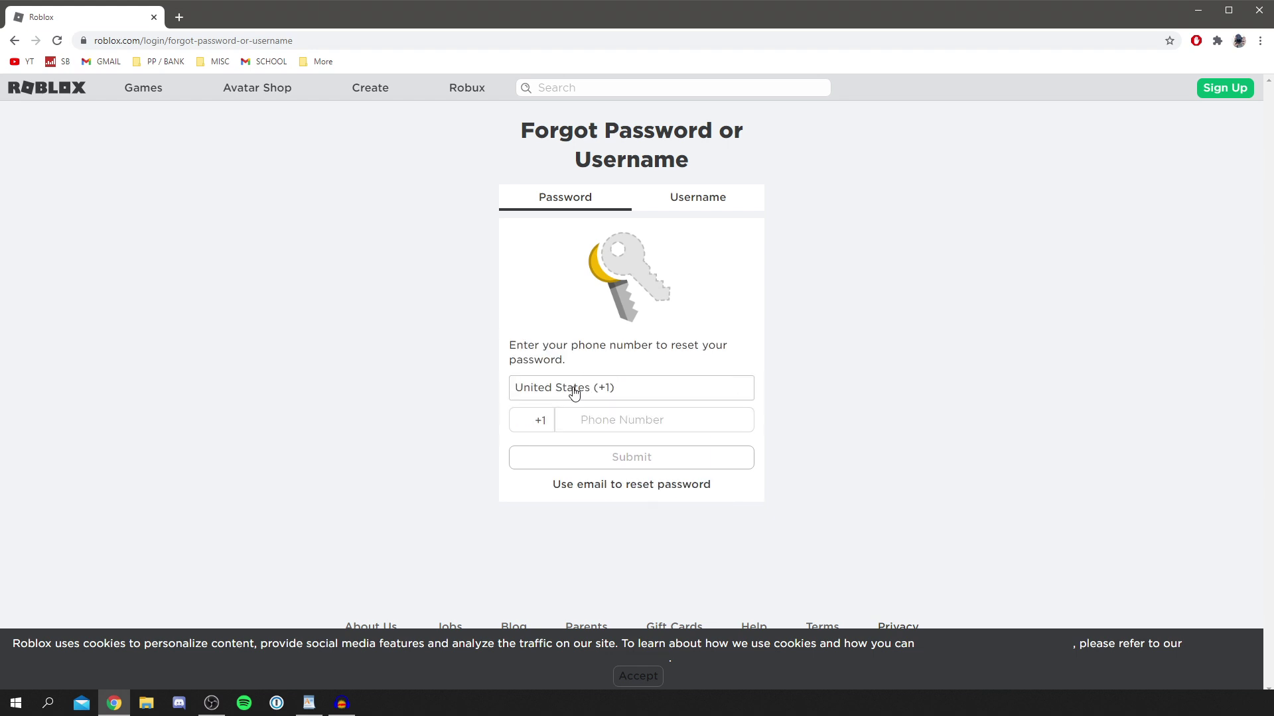
# - Set the phone-reset country to United Kingdom (+44)
pyautogui.click(574, 391)
pyautogui.scroll(-3, 657, 560)
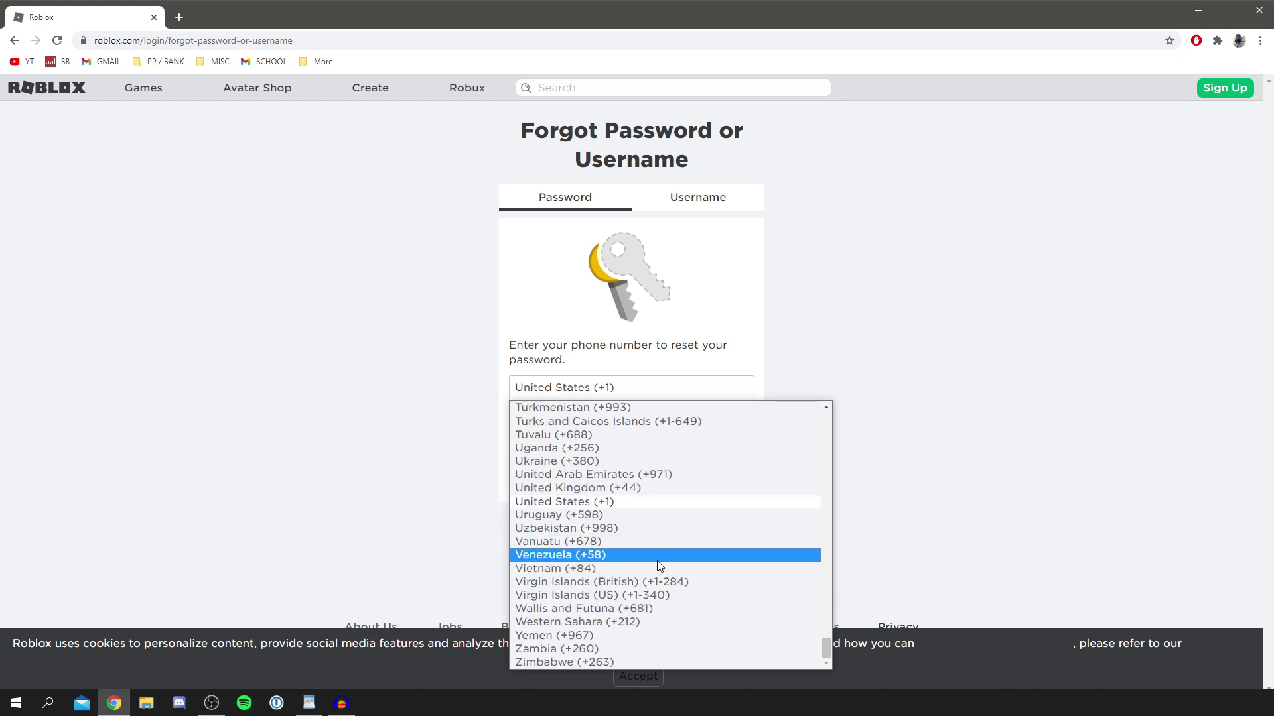
pyautogui.click(565, 488)
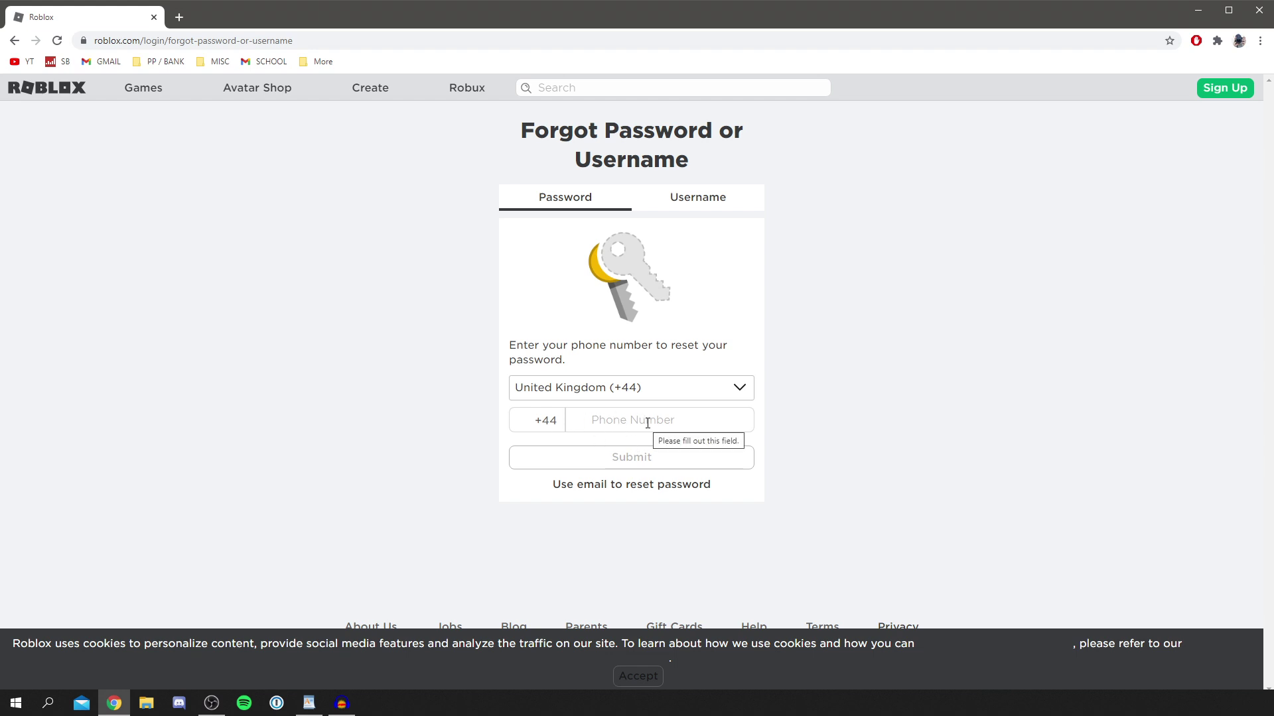
# - Switch to email reset, submit the account's email address, and dismiss the Email Sent confirmation
pyautogui.click(613, 485)
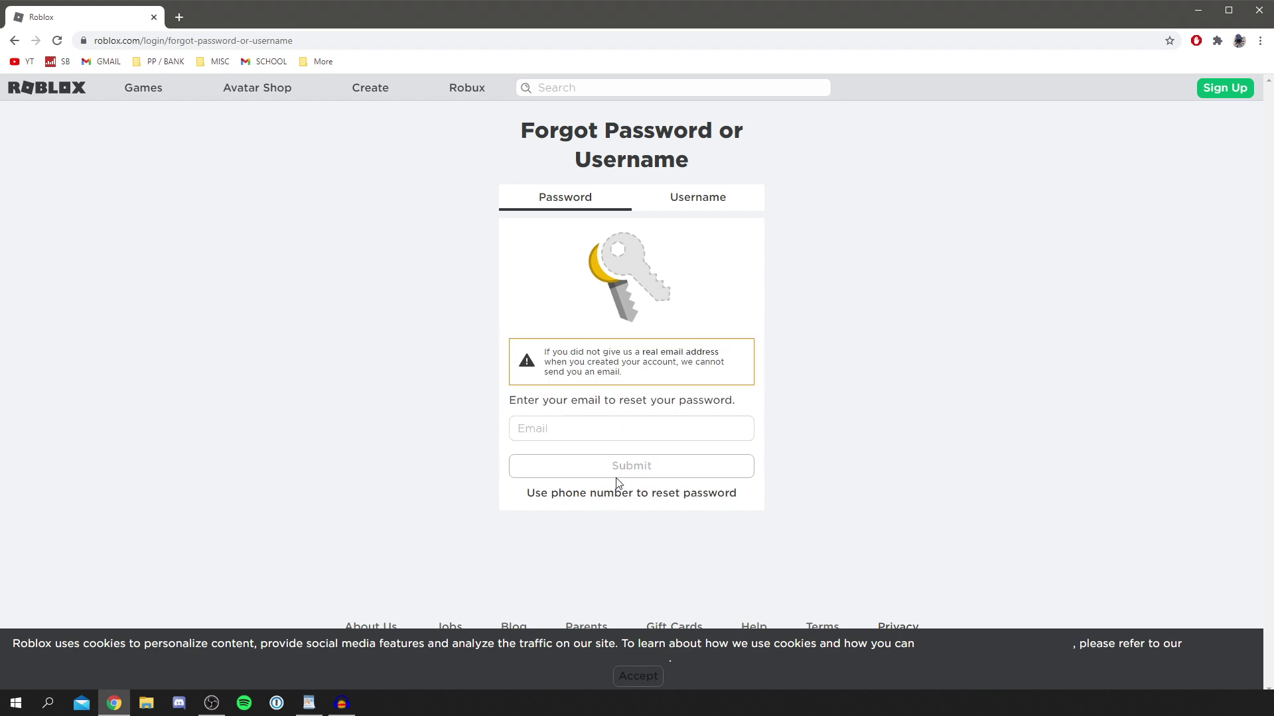
pyautogui.click(601, 427)
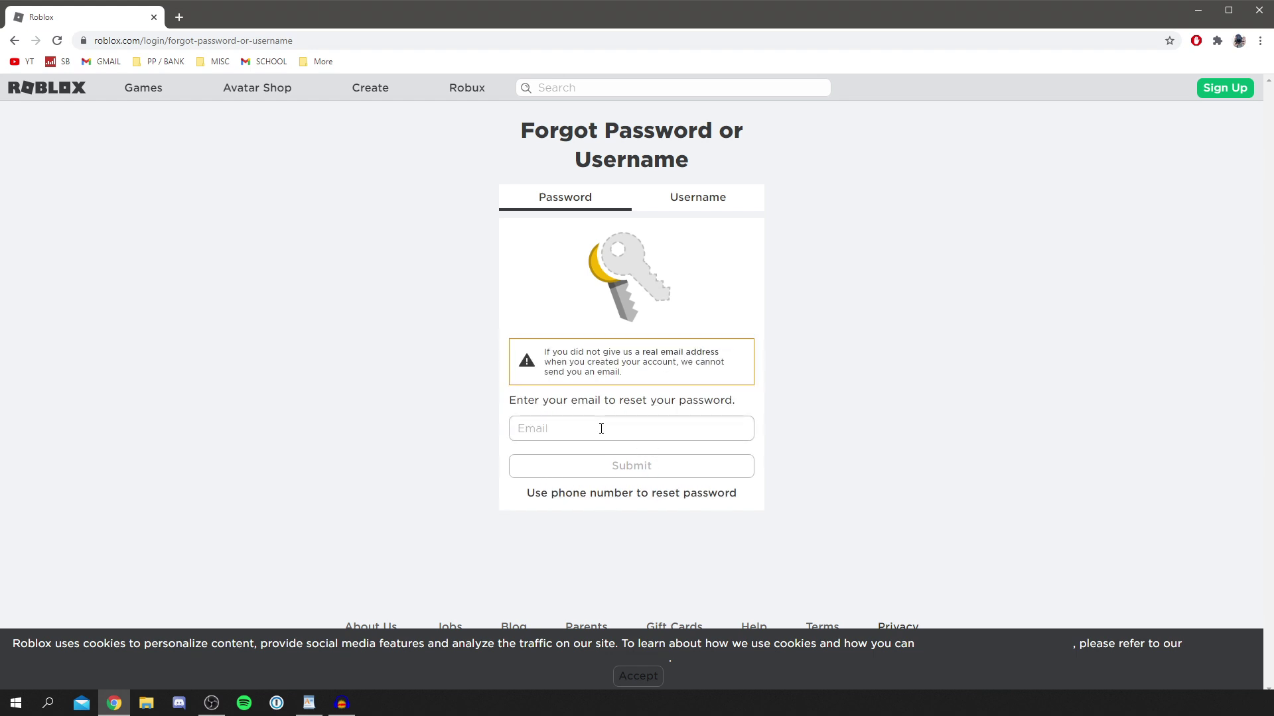
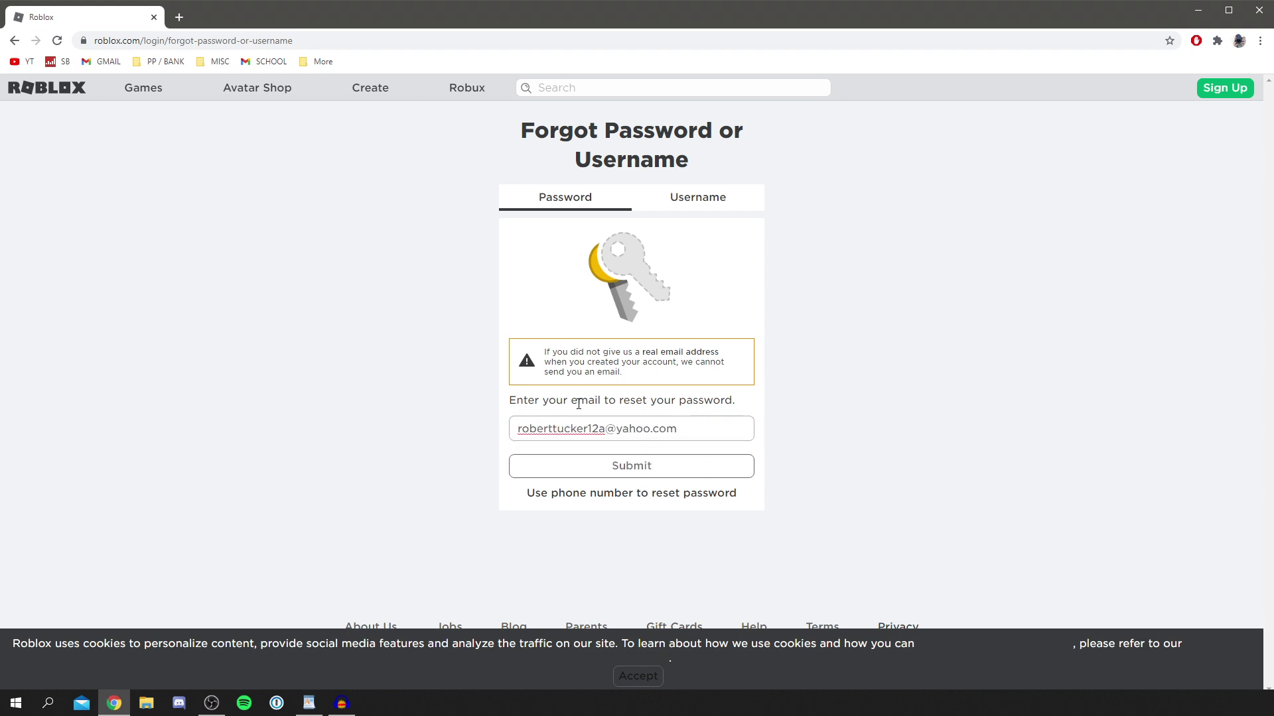
pyautogui.click(561, 463)
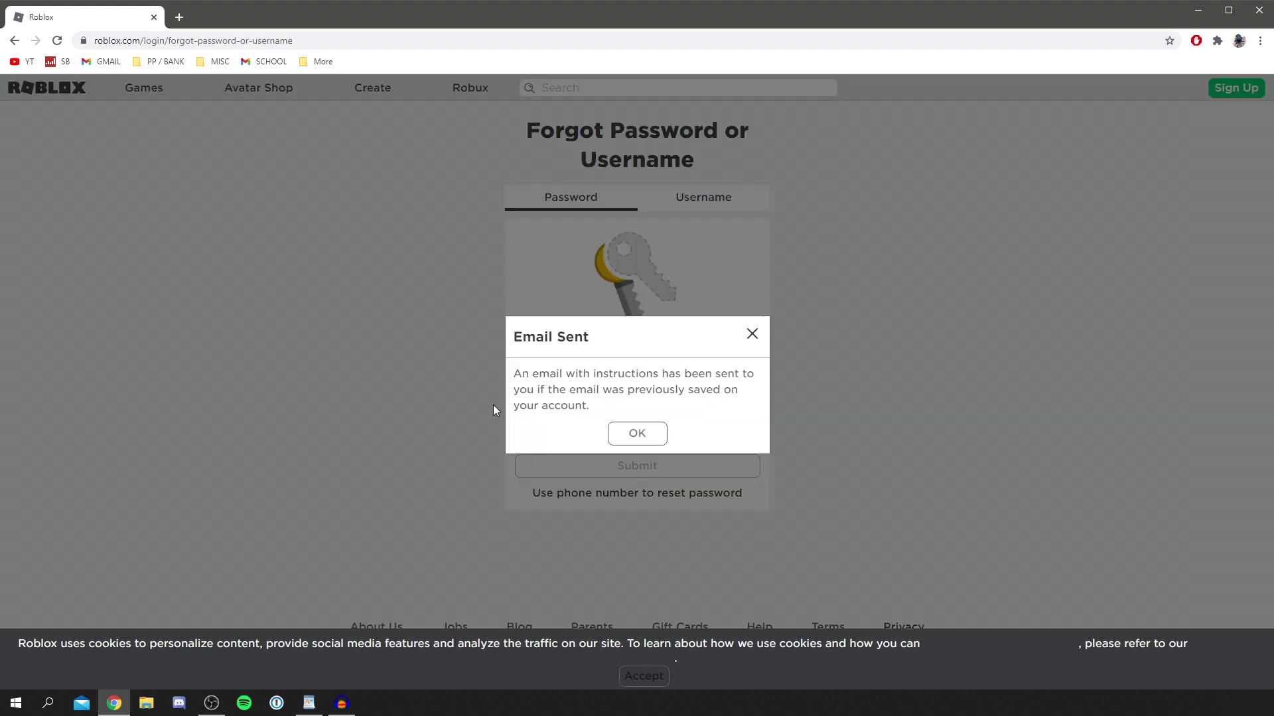
pyautogui.click(643, 434)
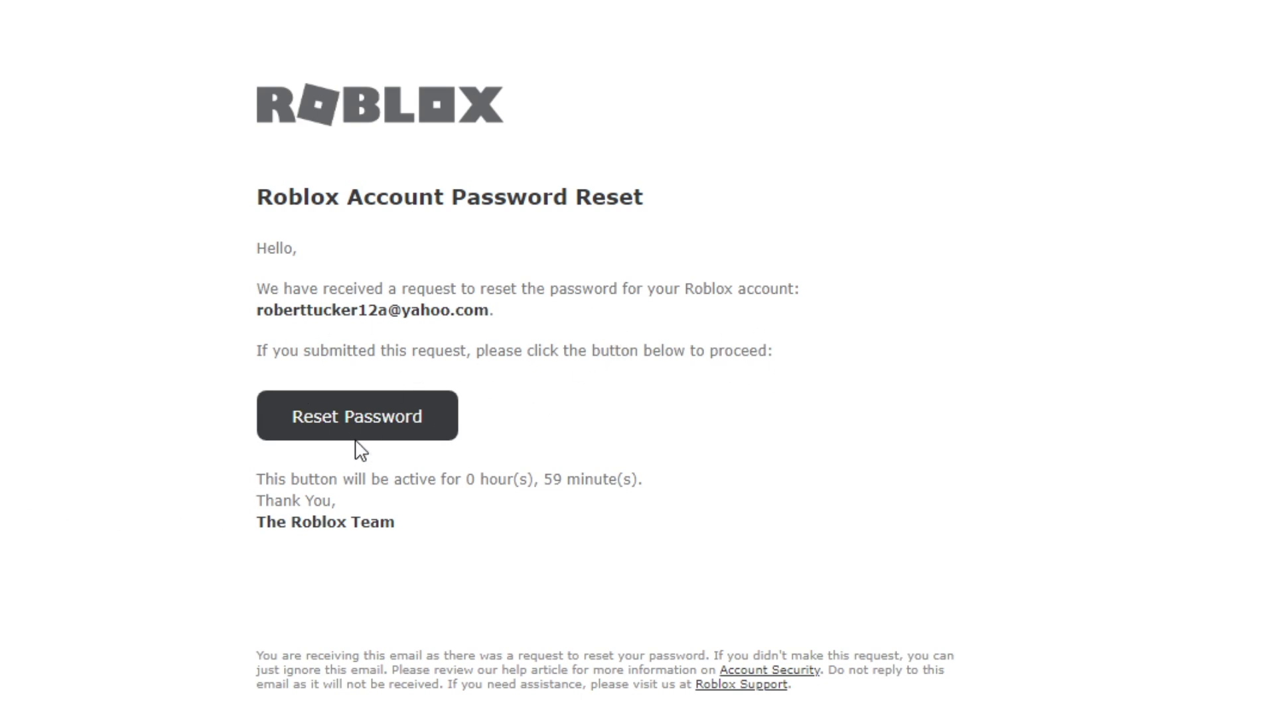
# - Follow the Reset Password link in the Roblox reset email
pyautogui.click(348, 425)
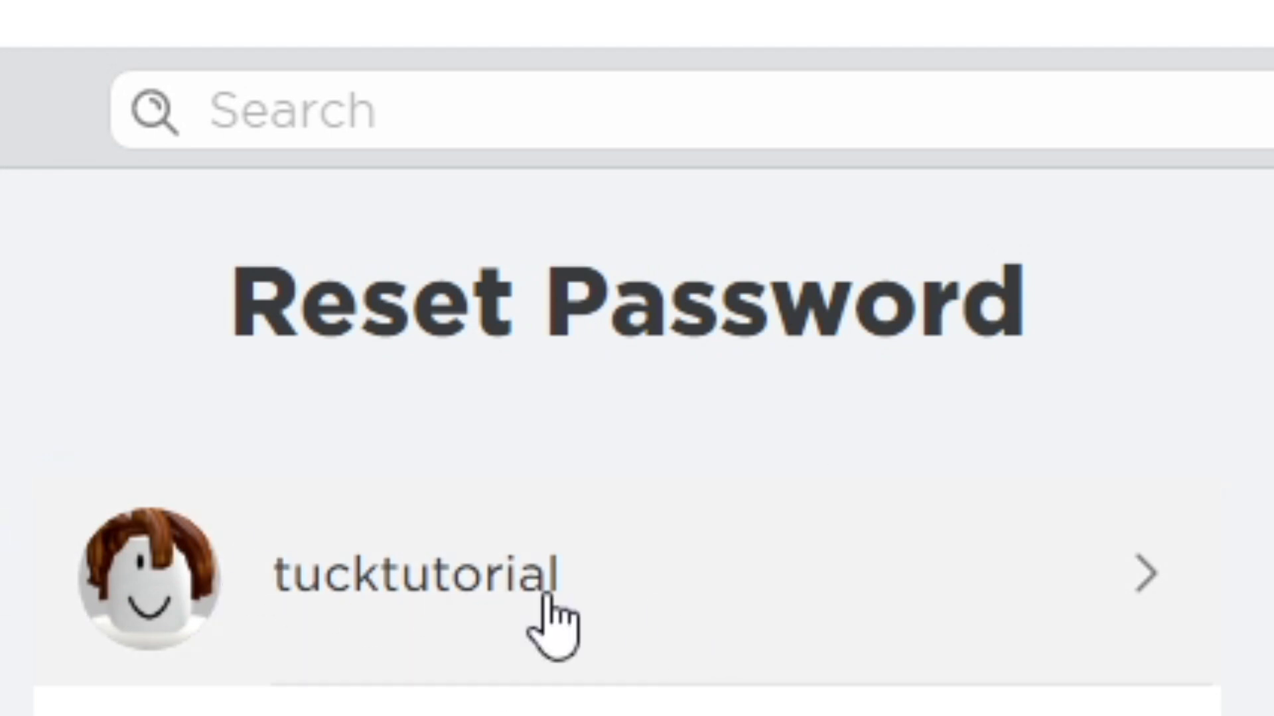
# - Select the account, enter the new password, and save it
pyautogui.click(384, 597)
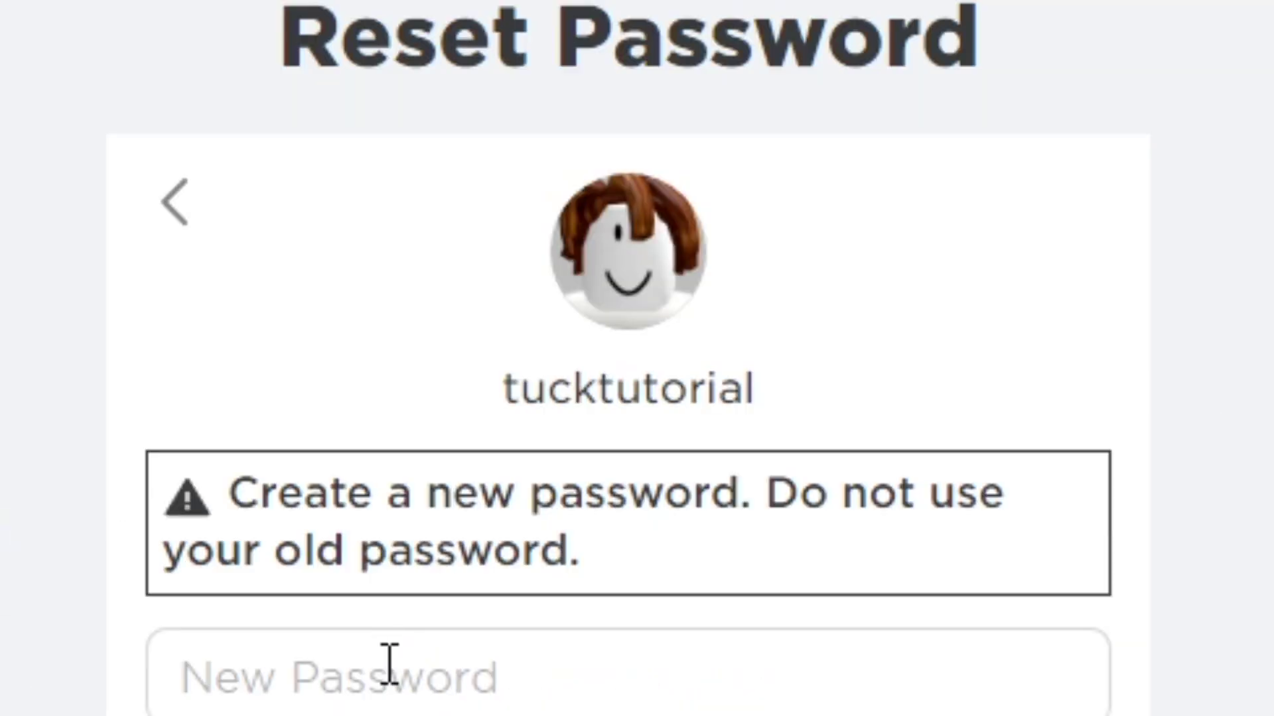
pyautogui.click(387, 665)
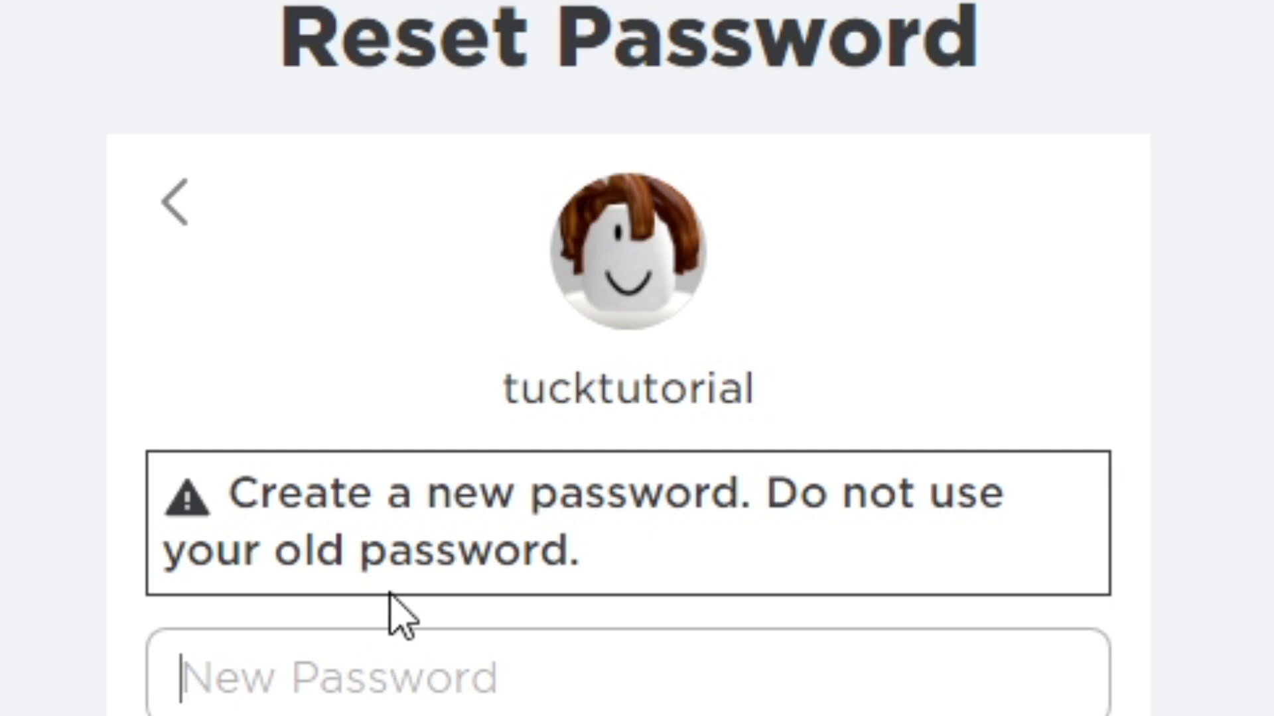
pyautogui.write('******')
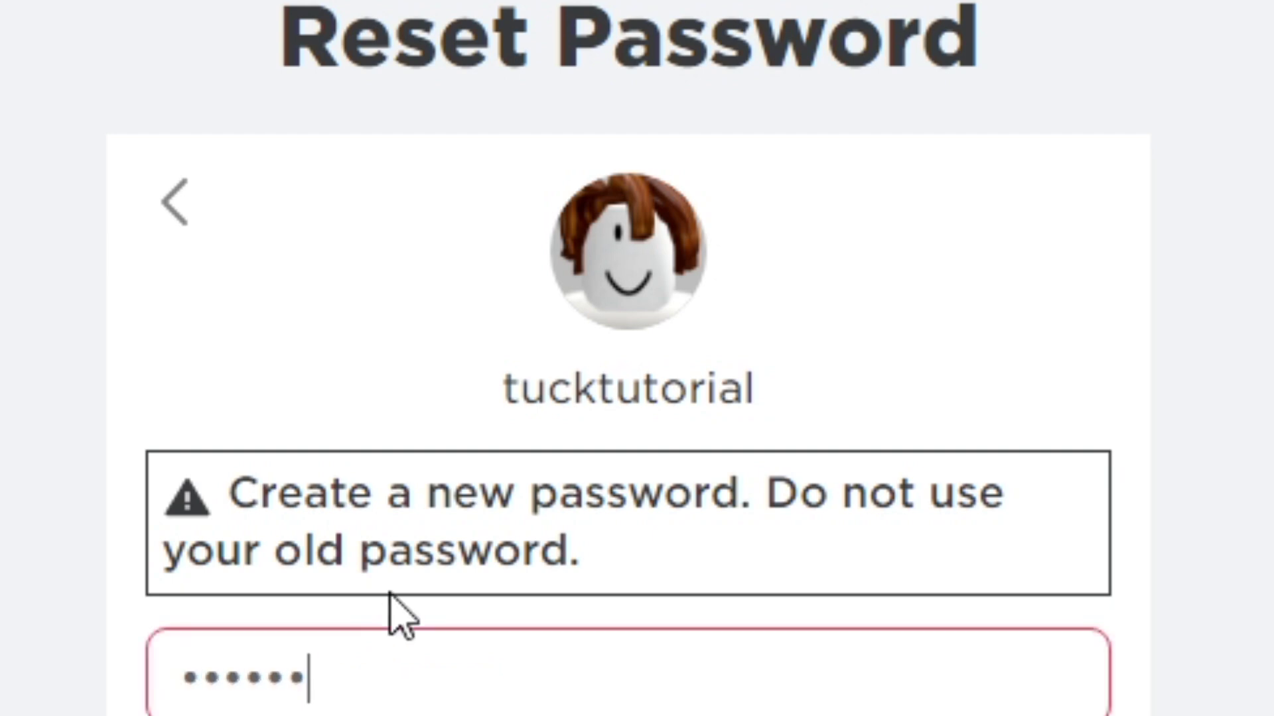
pyautogui.write('***')
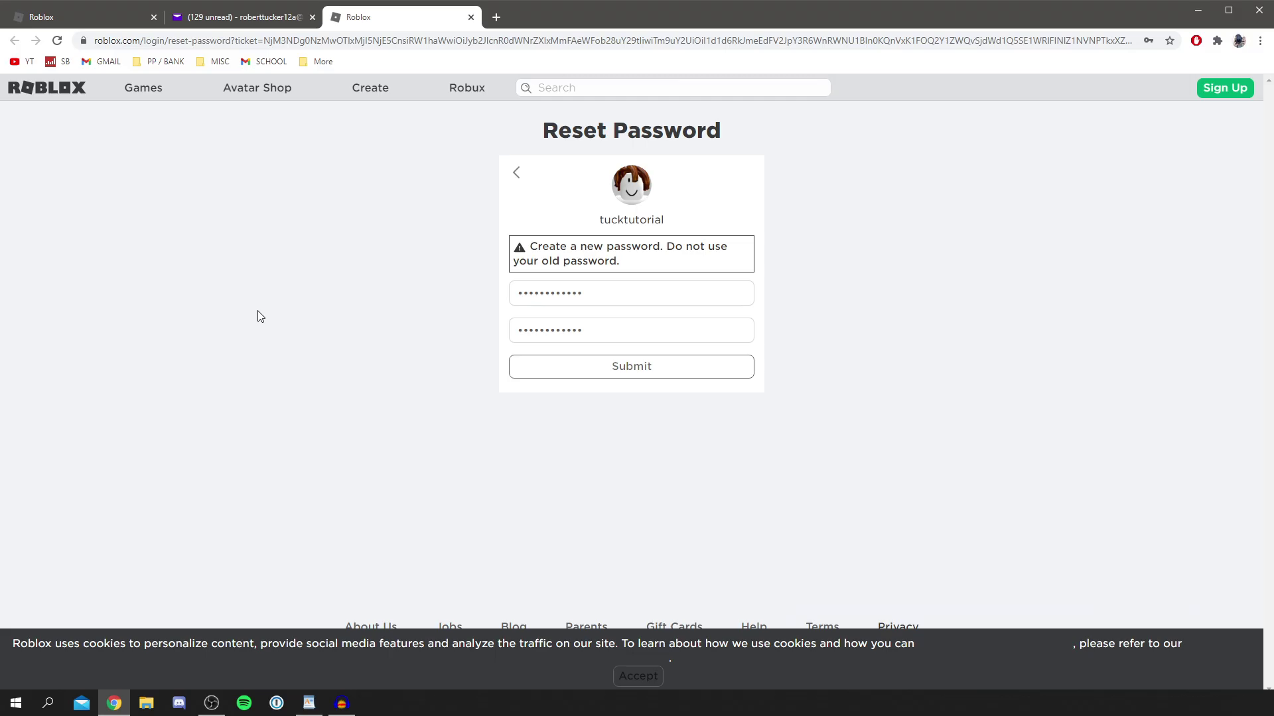
pyautogui.click(662, 372)
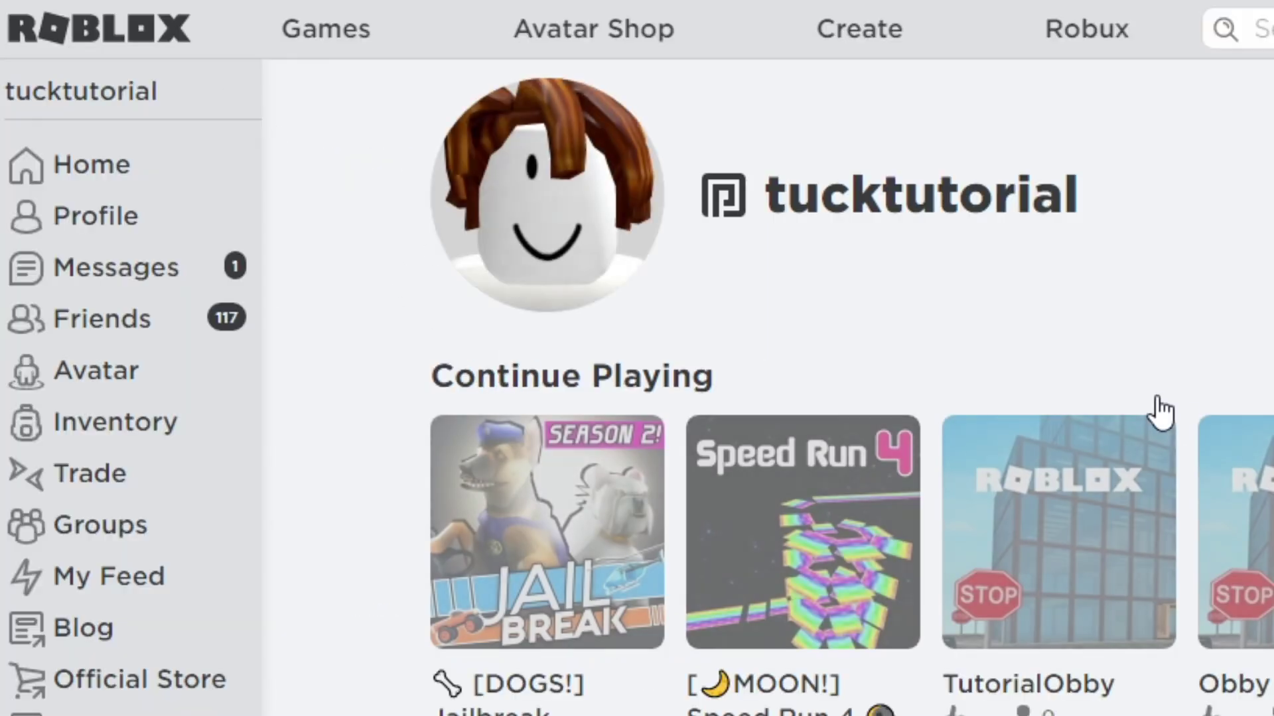